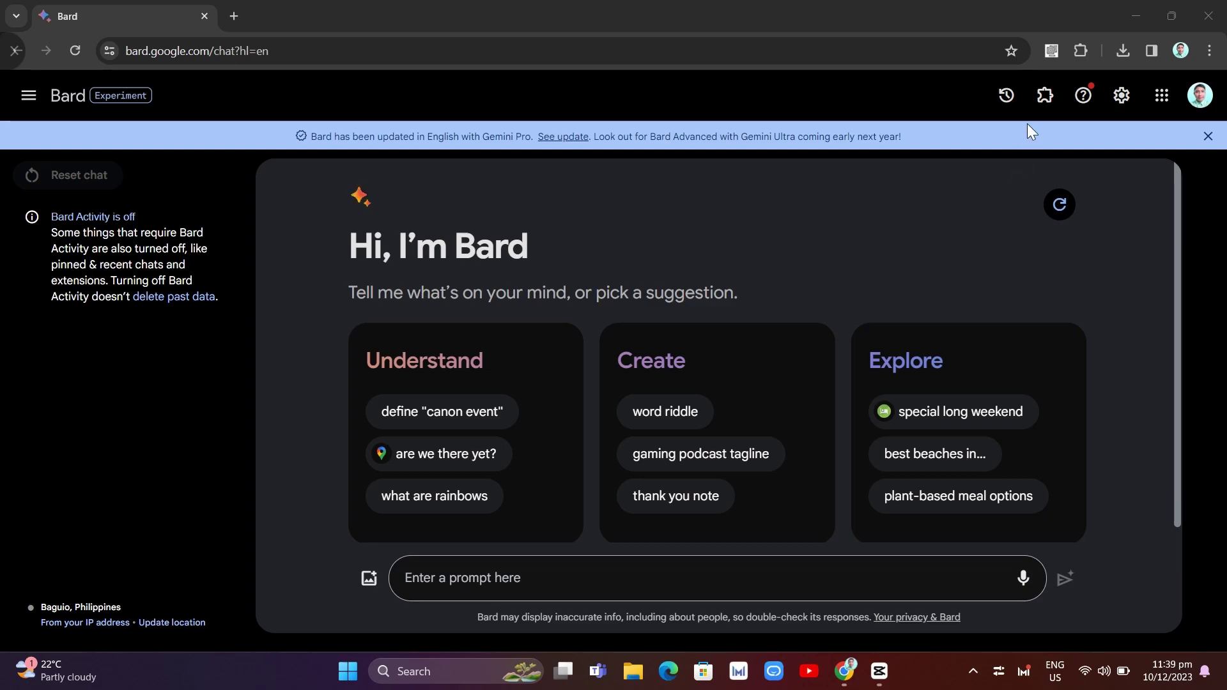
Step: Browse the Bard extensions page and return to a fresh Bard chat
{"action": "left_click", "coordinate": [1046, 96]}
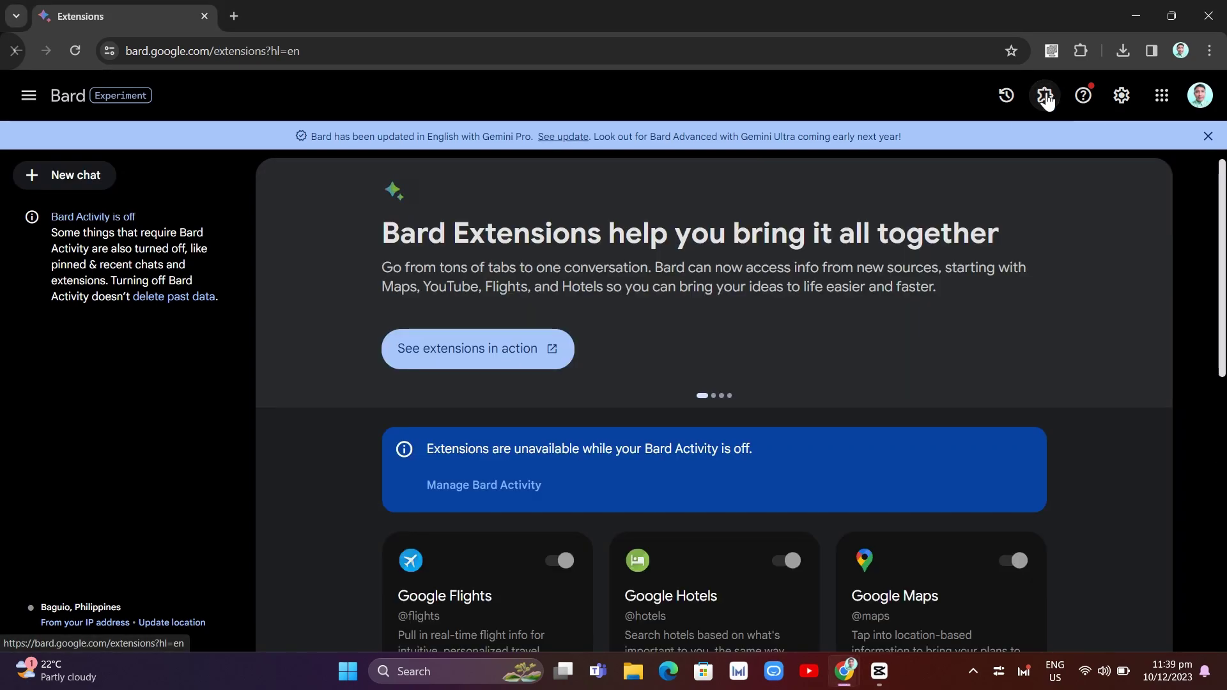
{"action": "scroll", "coordinate": [745, 311], "scroll_direction": "down", "scroll_amount": 5}
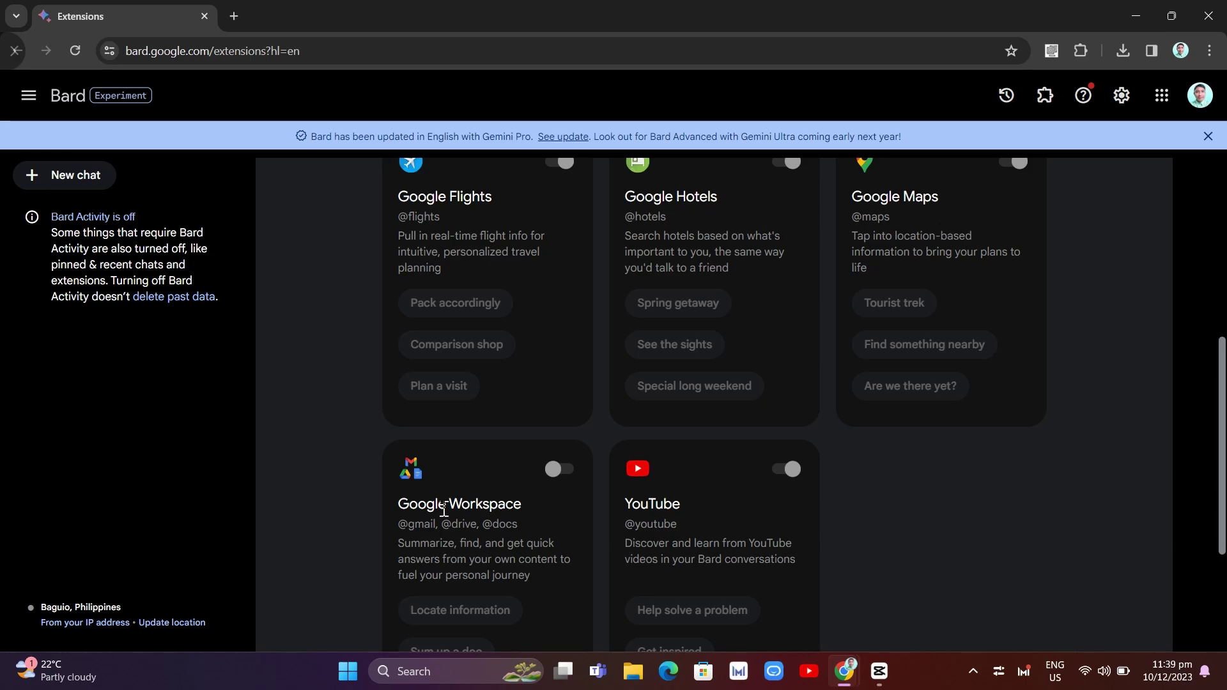
{"action": "scroll", "coordinate": [835, 560], "scroll_direction": "up", "scroll_amount": 4}
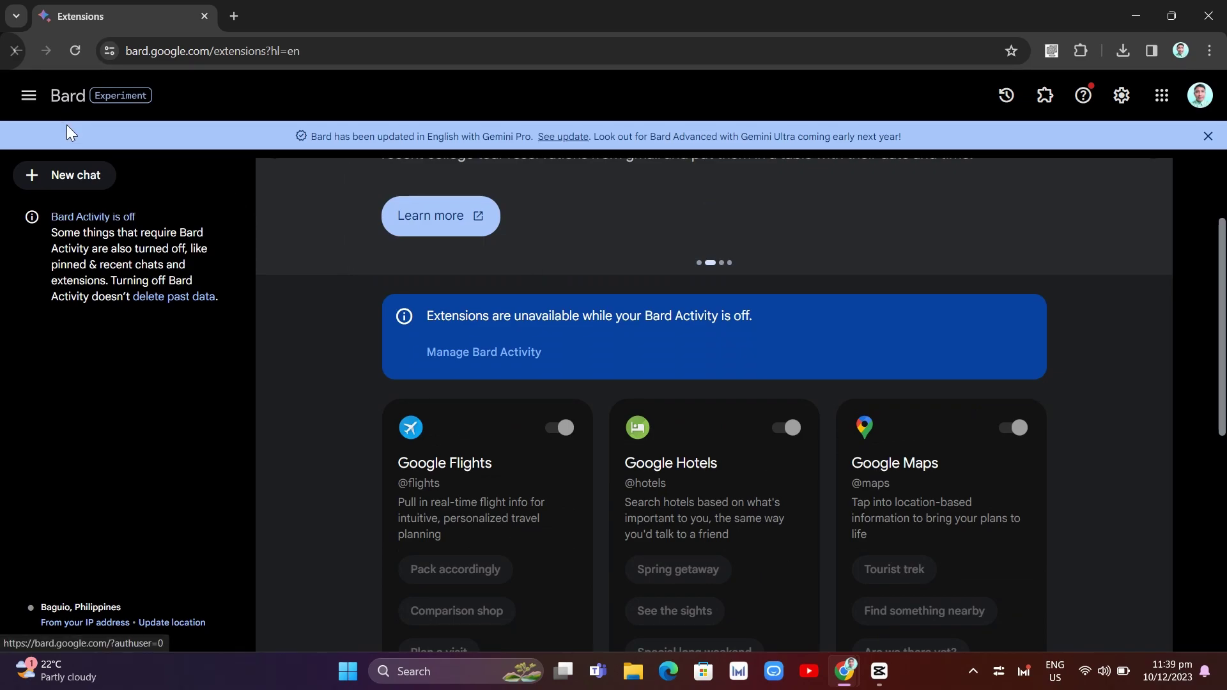
{"action": "left_click", "coordinate": [76, 103]}
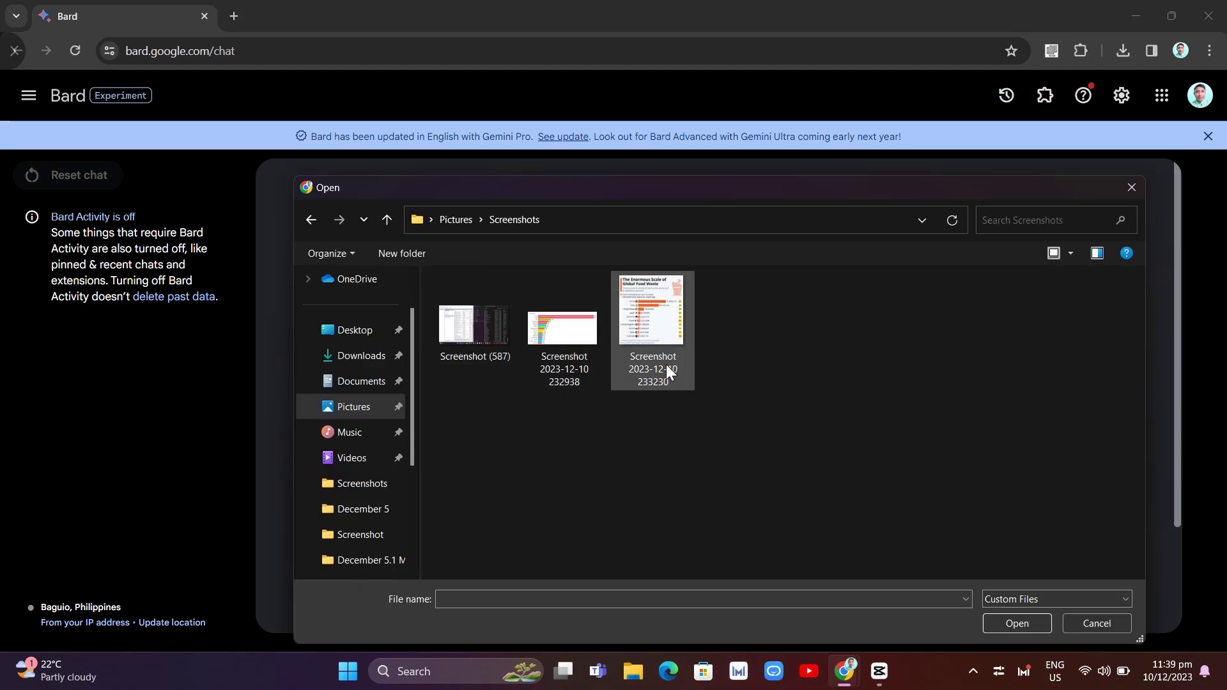
Step: Attach the population chart screenshot and enter the question 'what is data about?'
{"action": "left_click", "coordinate": [575, 354]}
{"action": "double_click", "coordinate": [574, 347]}
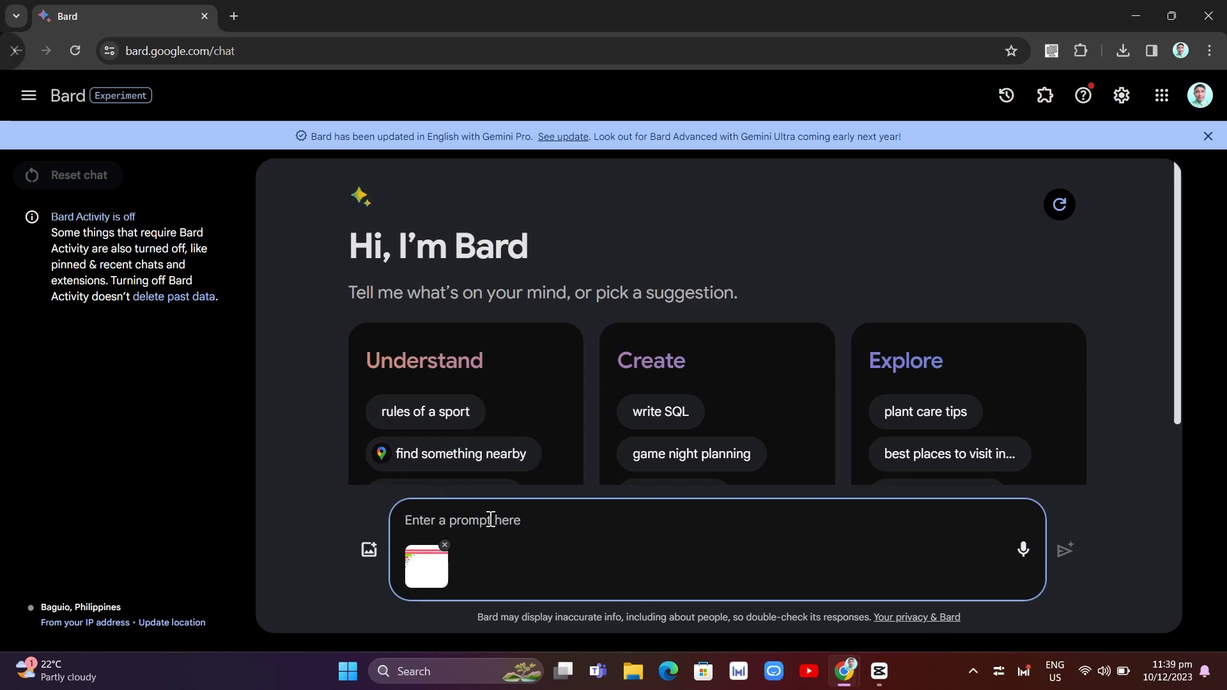
{"action": "type", "text": "wh"}
{"action": "type", "text": "at is data "}
{"action": "type", "text": "about?"}
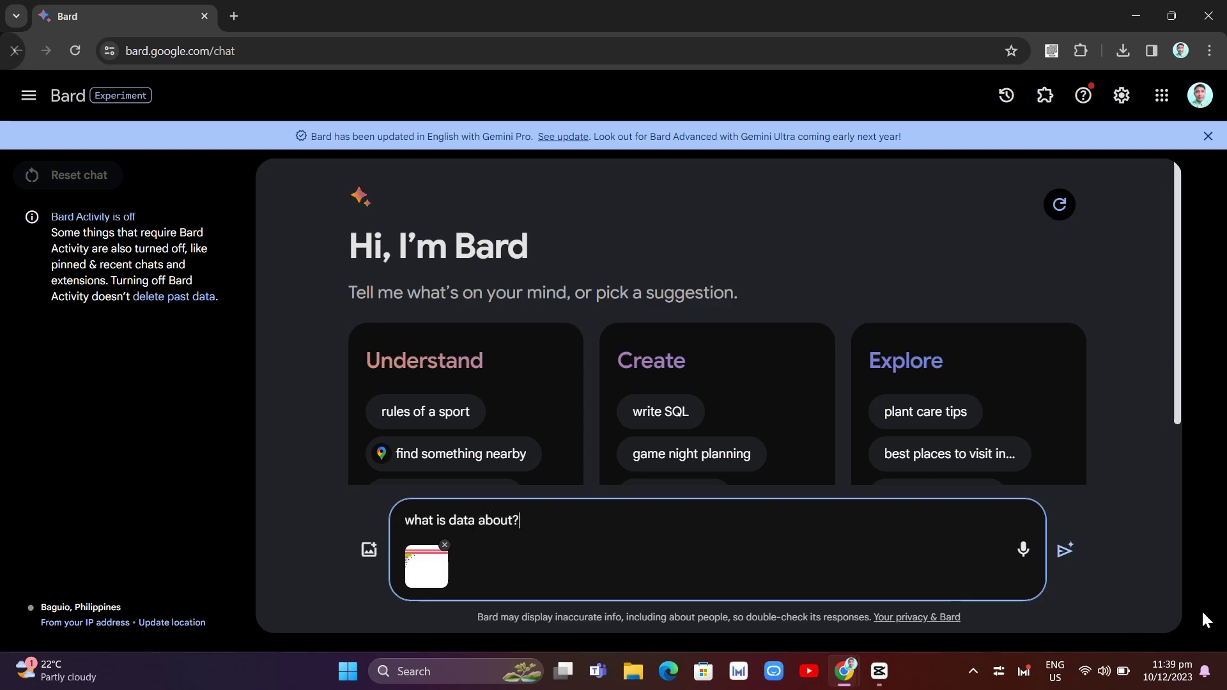
Step: Send the population chart question and read Bard's answer about the top 16 countries
{"action": "left_click", "coordinate": [1065, 549]}
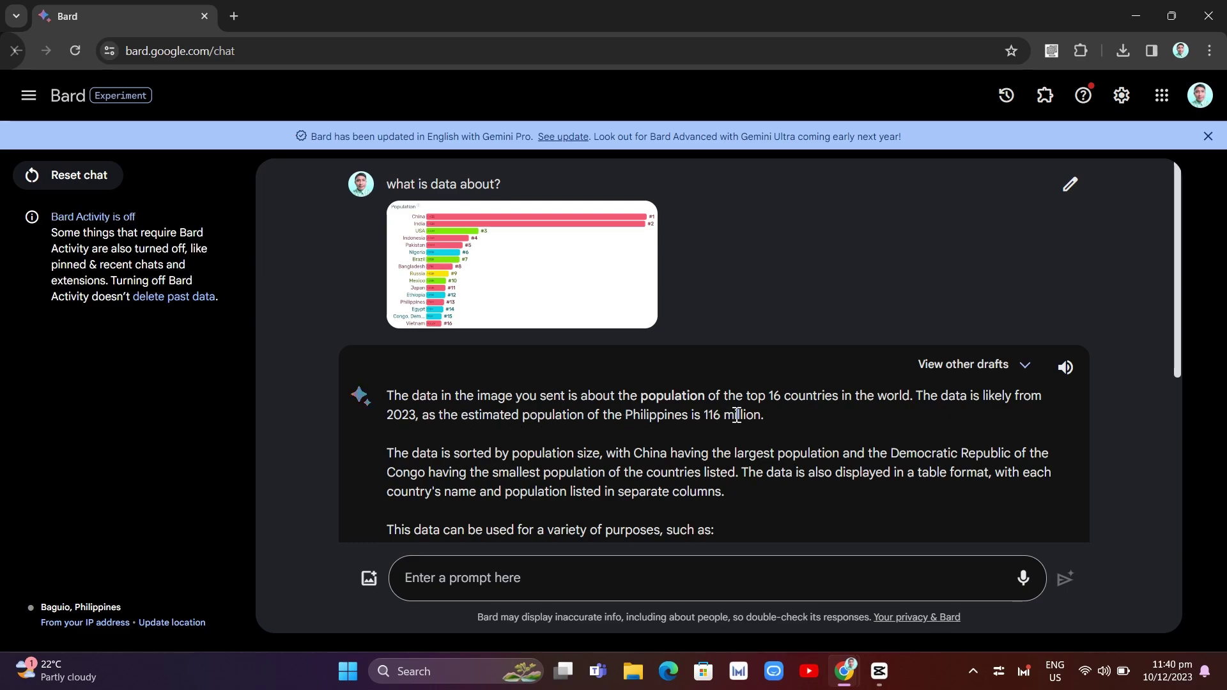
{"action": "scroll", "coordinate": [692, 511], "scroll_direction": "down", "scroll_amount": 1}
{"action": "scroll", "coordinate": [692, 511], "scroll_direction": "down", "scroll_amount": 2}
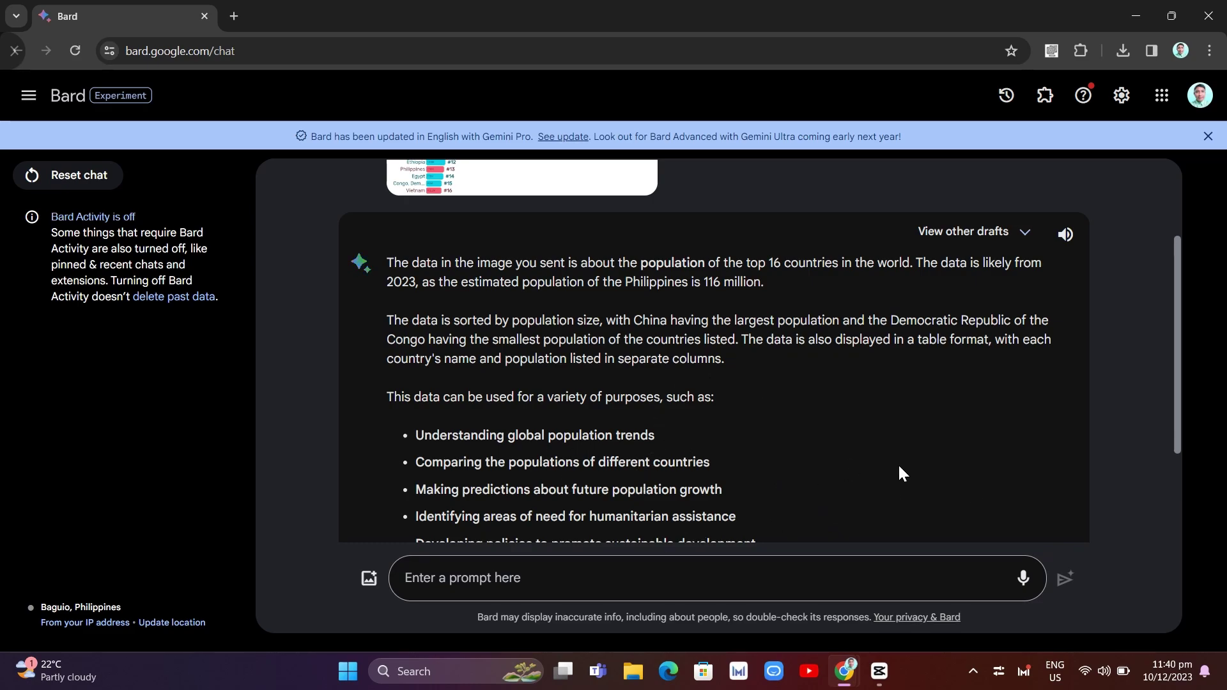
{"action": "scroll", "coordinate": [729, 453], "scroll_direction": "down", "scroll_amount": 2}
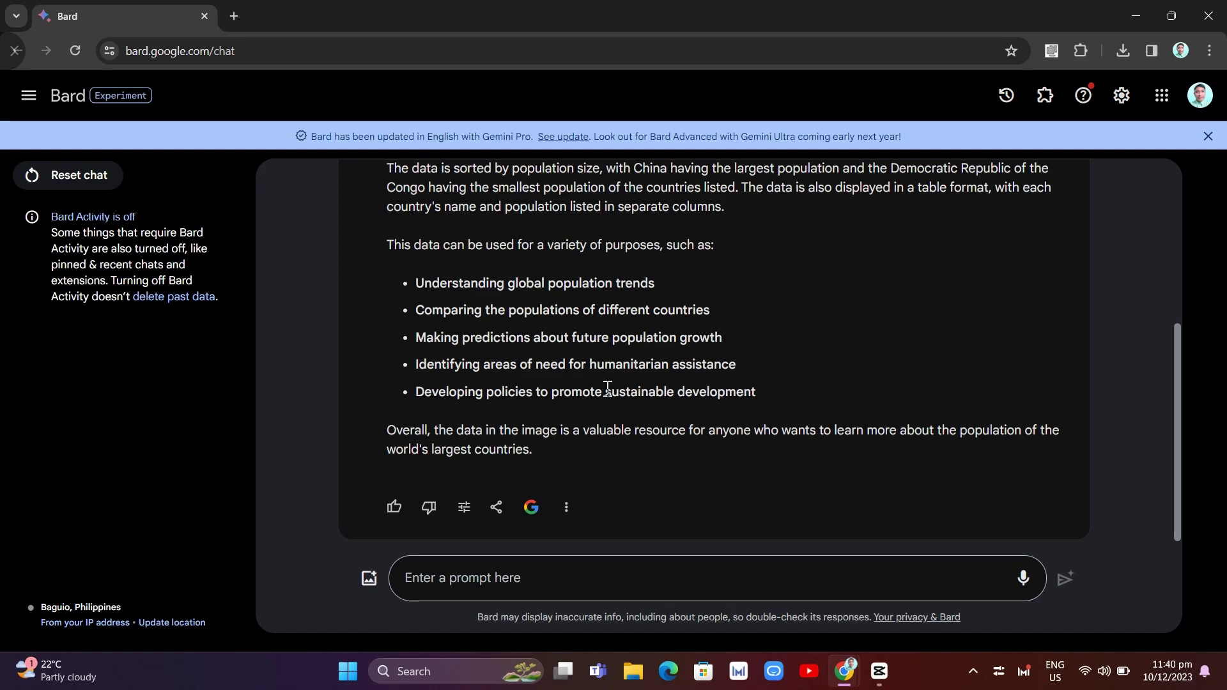
{"action": "scroll", "coordinate": [784, 539], "scroll_direction": "up", "scroll_amount": 4}
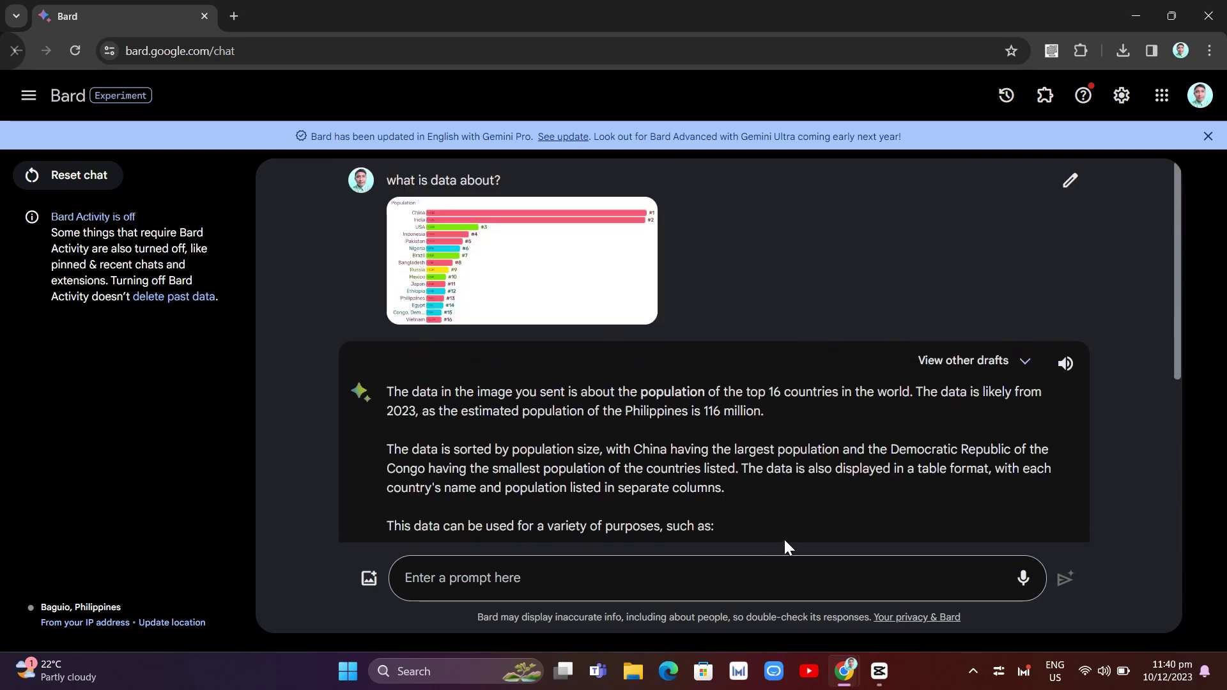
{"action": "scroll", "coordinate": [785, 541], "scroll_direction": "down", "scroll_amount": 3}
{"action": "scroll", "coordinate": [784, 540], "scroll_direction": "up", "scroll_amount": 4}
{"action": "scroll", "coordinate": [785, 541], "scroll_direction": "down", "scroll_amount": 4}
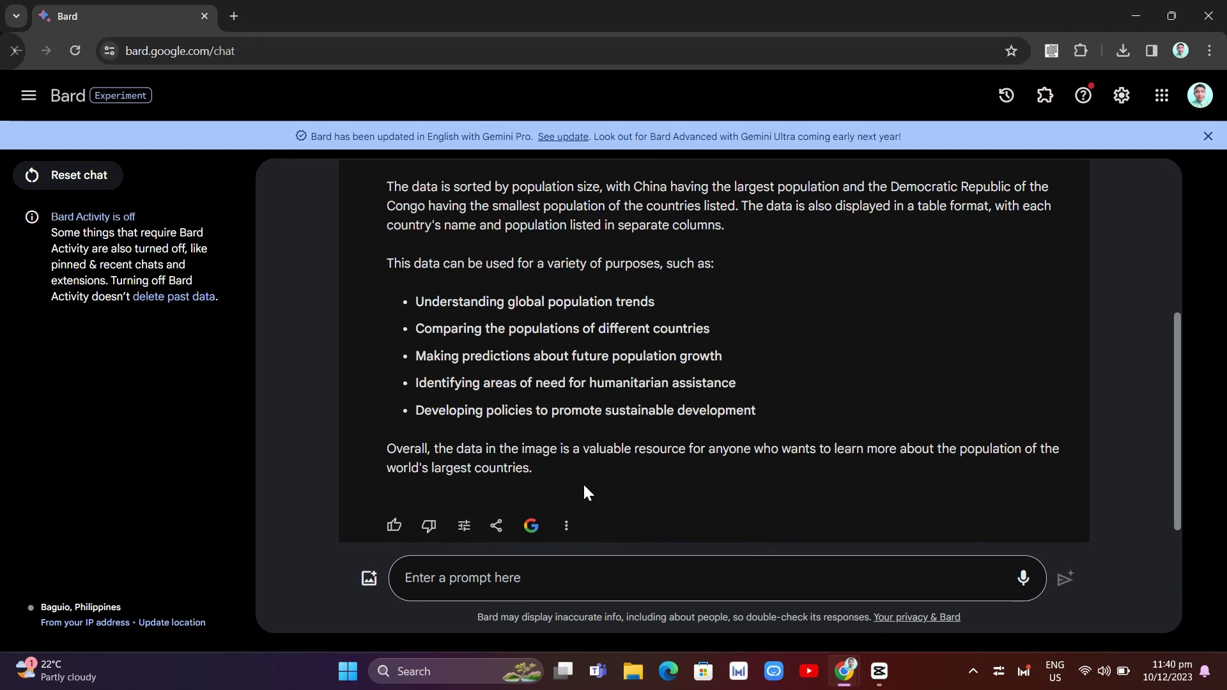
Step: Attach the food waste chart screenshot and send 'what is the data about'
{"action": "left_click", "coordinate": [370, 581]}
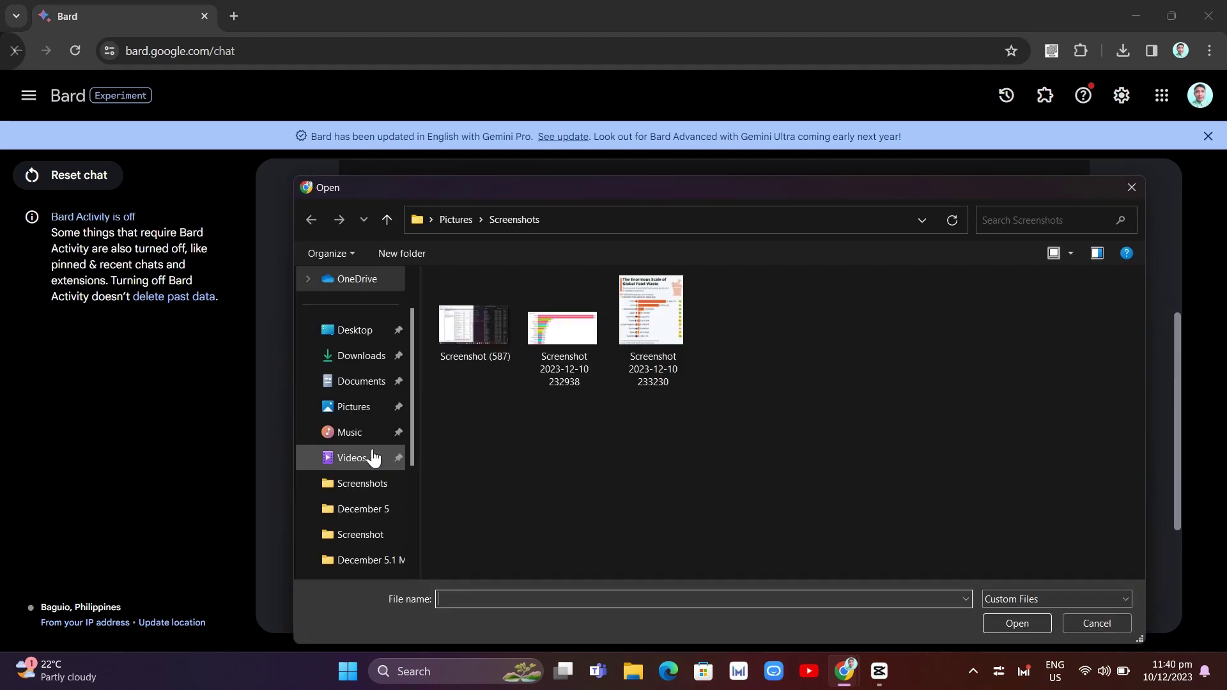
{"action": "double_click", "coordinate": [681, 323]}
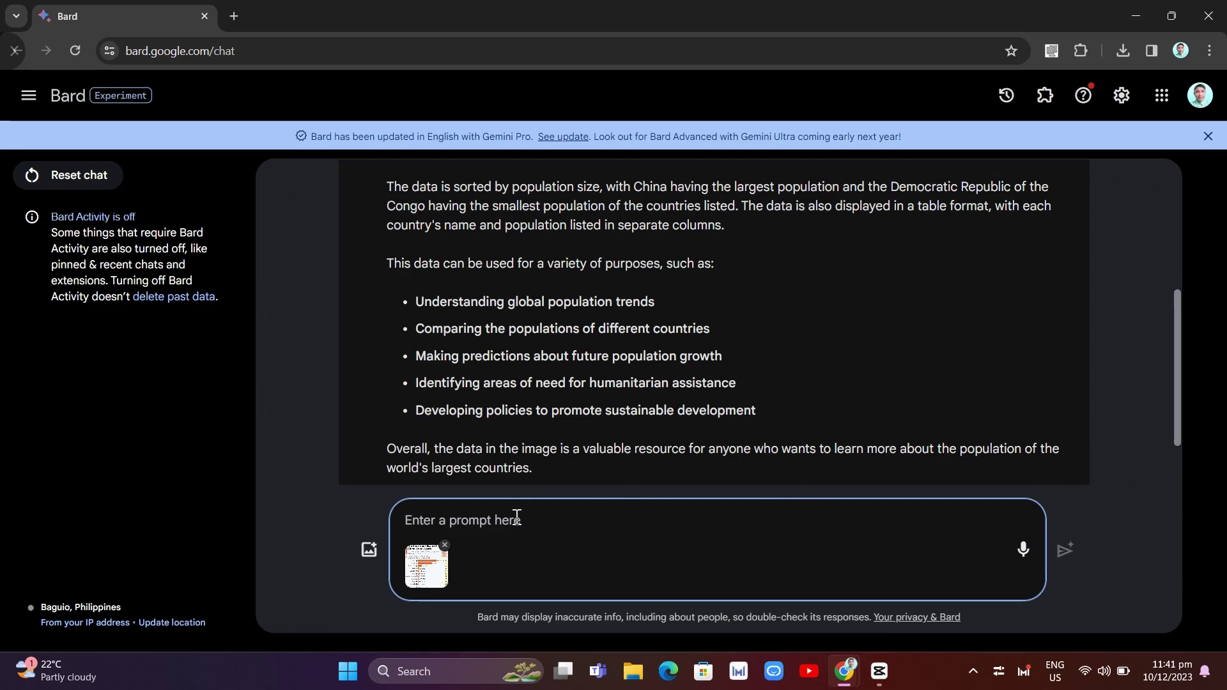
{"action": "type", "text": "what "}
{"action": "type", "text": "is "}
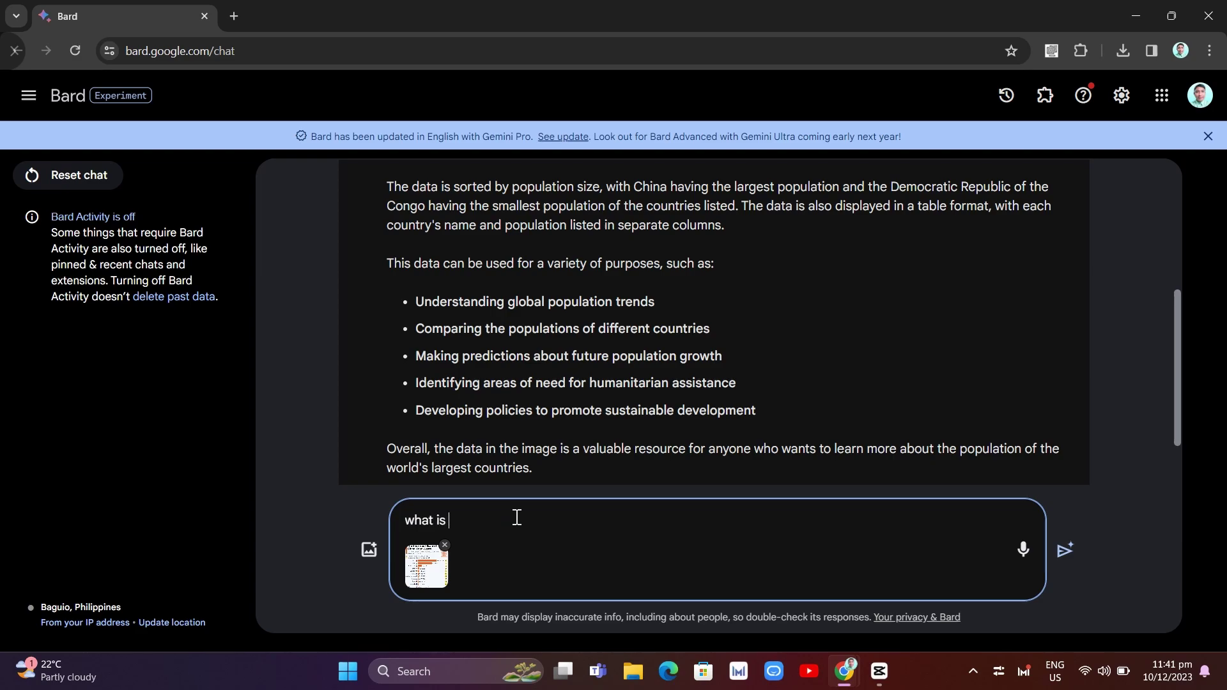
{"action": "type", "text": "the data abo"}
{"action": "type", "text": "ut"}
{"action": "left_click", "coordinate": [1065, 548]}
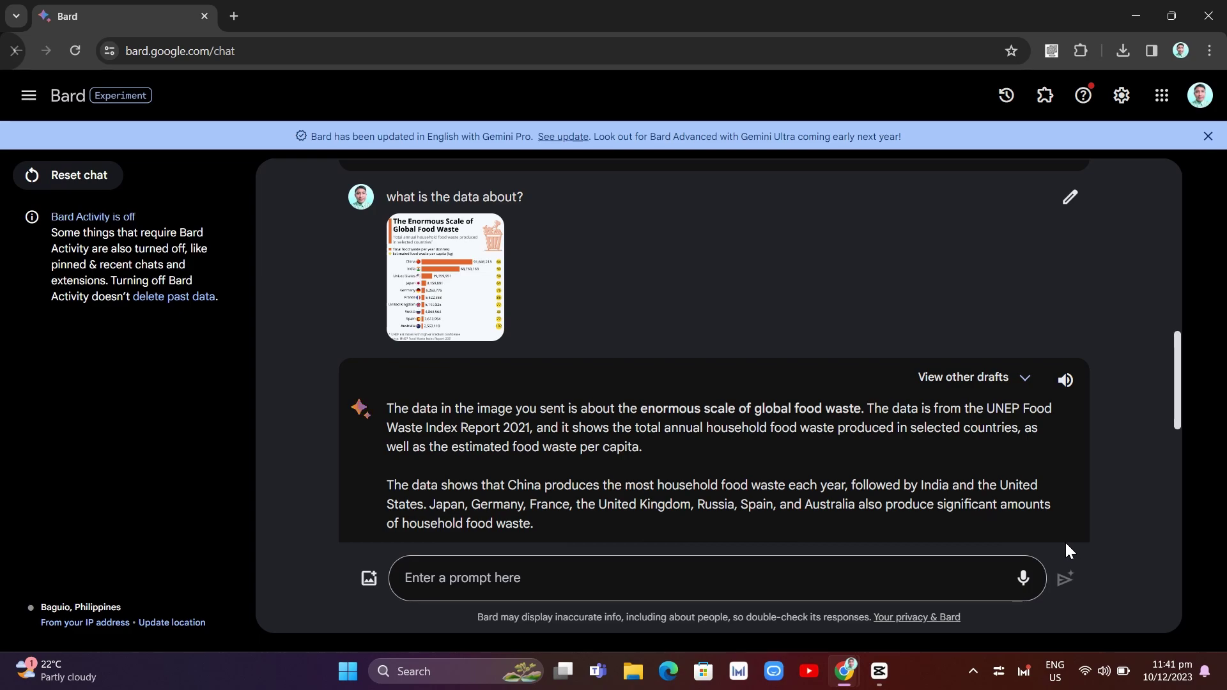
Step: Scroll the food waste answer, open and close More options, and dismiss the legal-issue notice
{"action": "scroll", "coordinate": [779, 491], "scroll_direction": "down", "scroll_amount": 4}
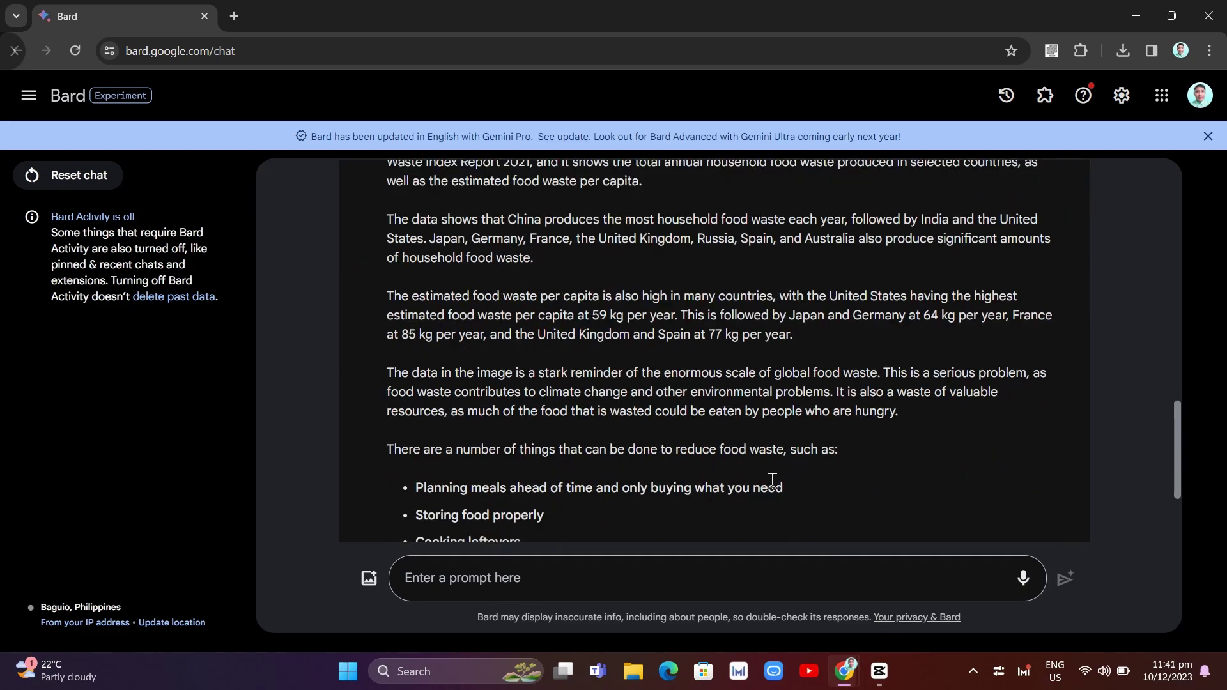
{"action": "scroll", "coordinate": [773, 482], "scroll_direction": "down", "scroll_amount": 3}
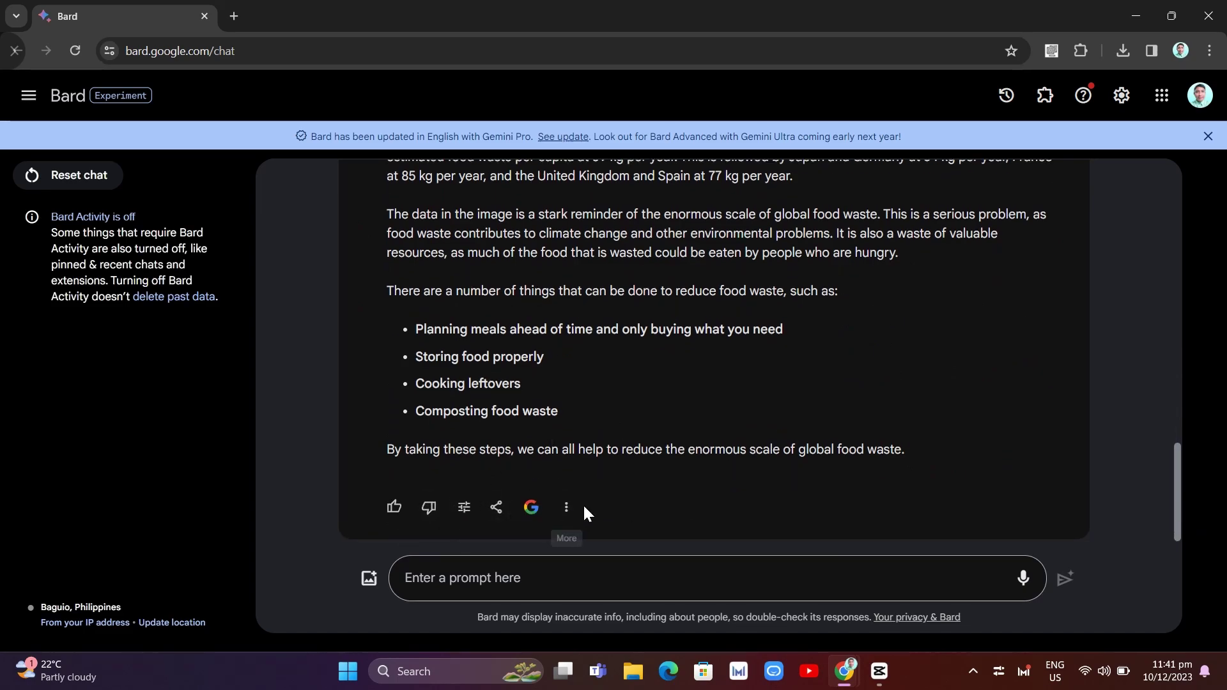
{"action": "left_click", "coordinate": [566, 507]}
{"action": "left_click", "coordinate": [564, 508]}
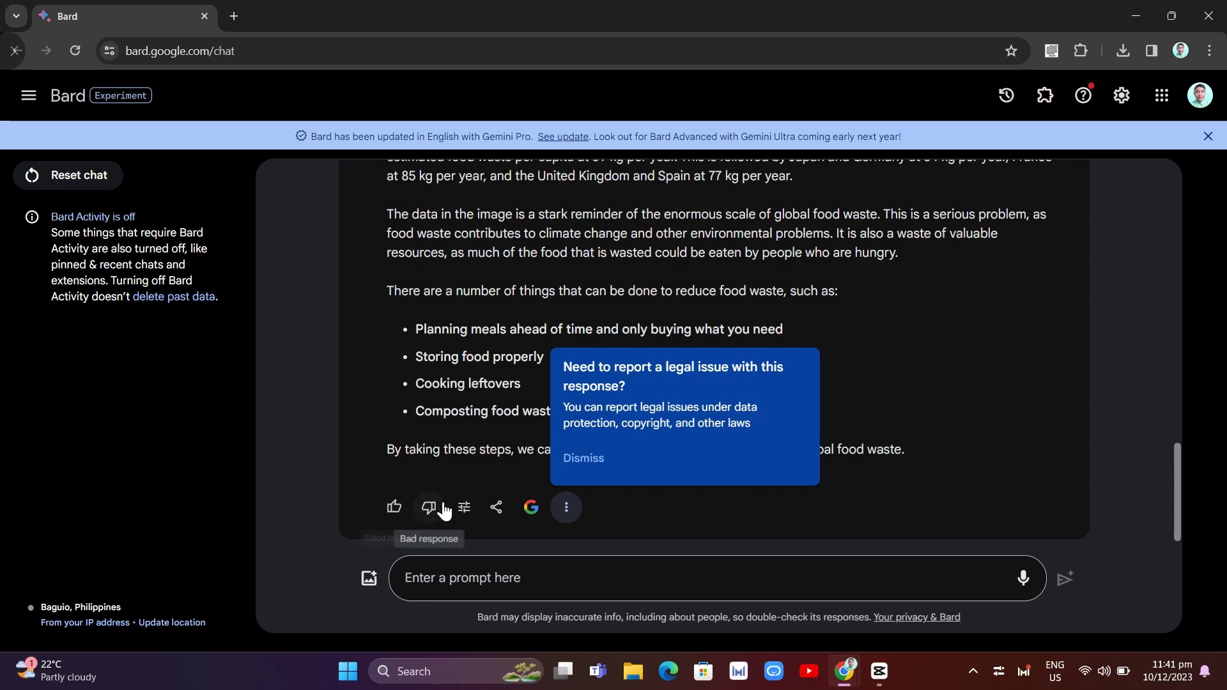
{"action": "left_click", "coordinate": [580, 457]}
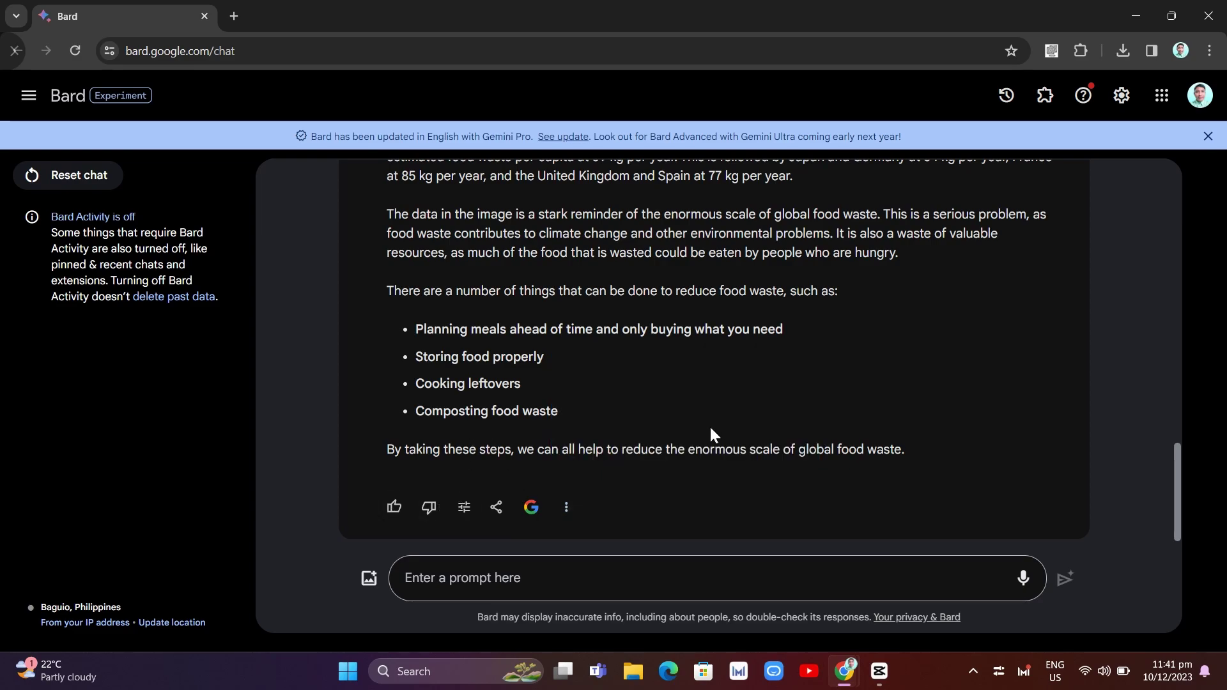
Step: Open and close the Modify response menu on the food waste answer
{"action": "scroll", "coordinate": [799, 434], "scroll_direction": "up", "scroll_amount": 4}
{"action": "scroll", "coordinate": [844, 439], "scroll_direction": "down", "scroll_amount": 4}
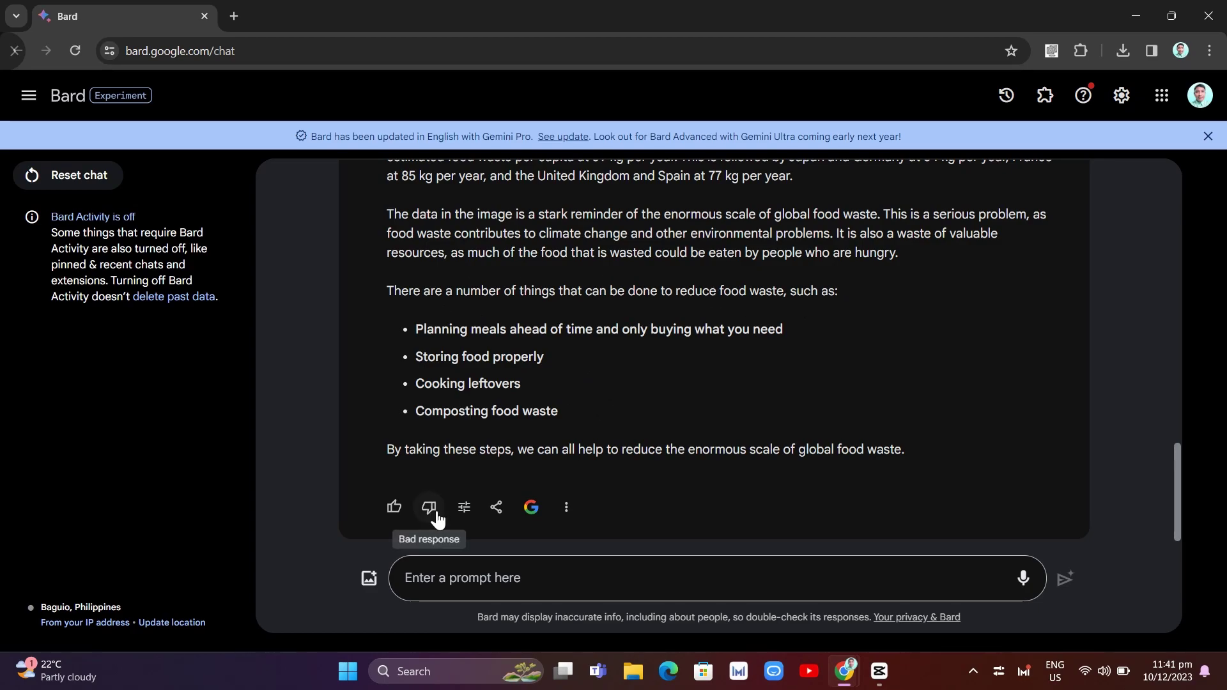
{"action": "left_click", "coordinate": [467, 511]}
{"action": "left_click", "coordinate": [467, 507]}
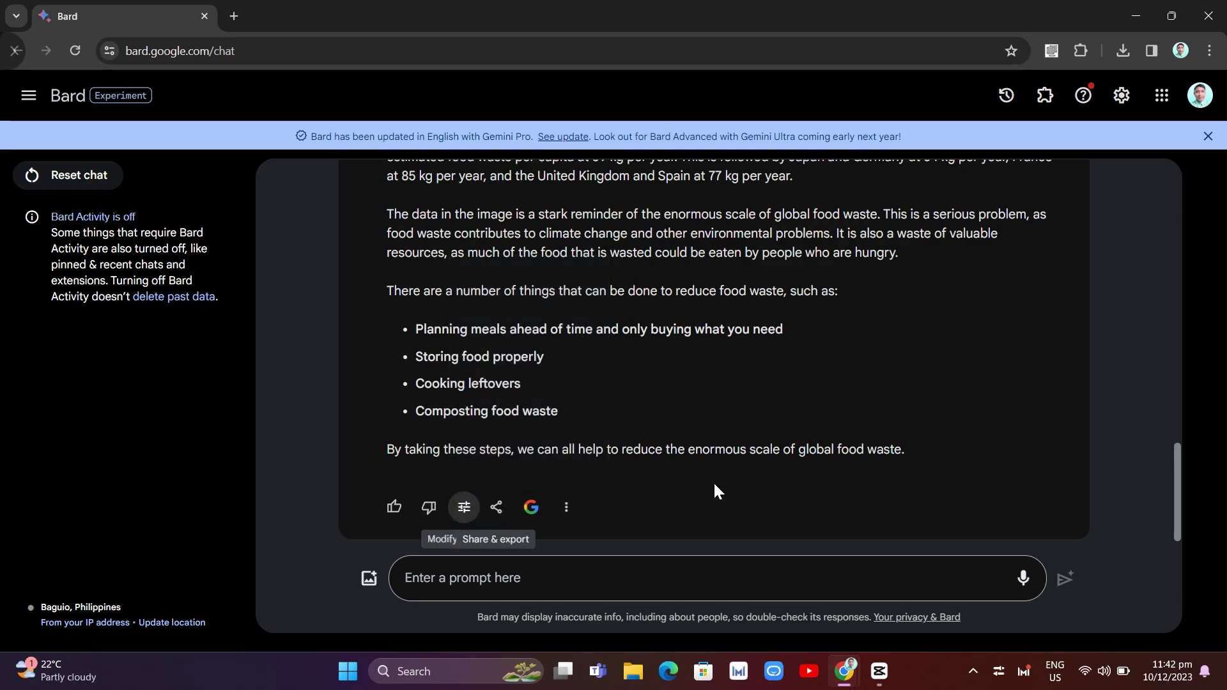
Step: Show the alternative drafts and view Draft 2 of the food waste answer
{"action": "scroll", "coordinate": [845, 453], "scroll_direction": "up", "scroll_amount": 6}
{"action": "scroll", "coordinate": [709, 433], "scroll_direction": "down", "scroll_amount": 4}
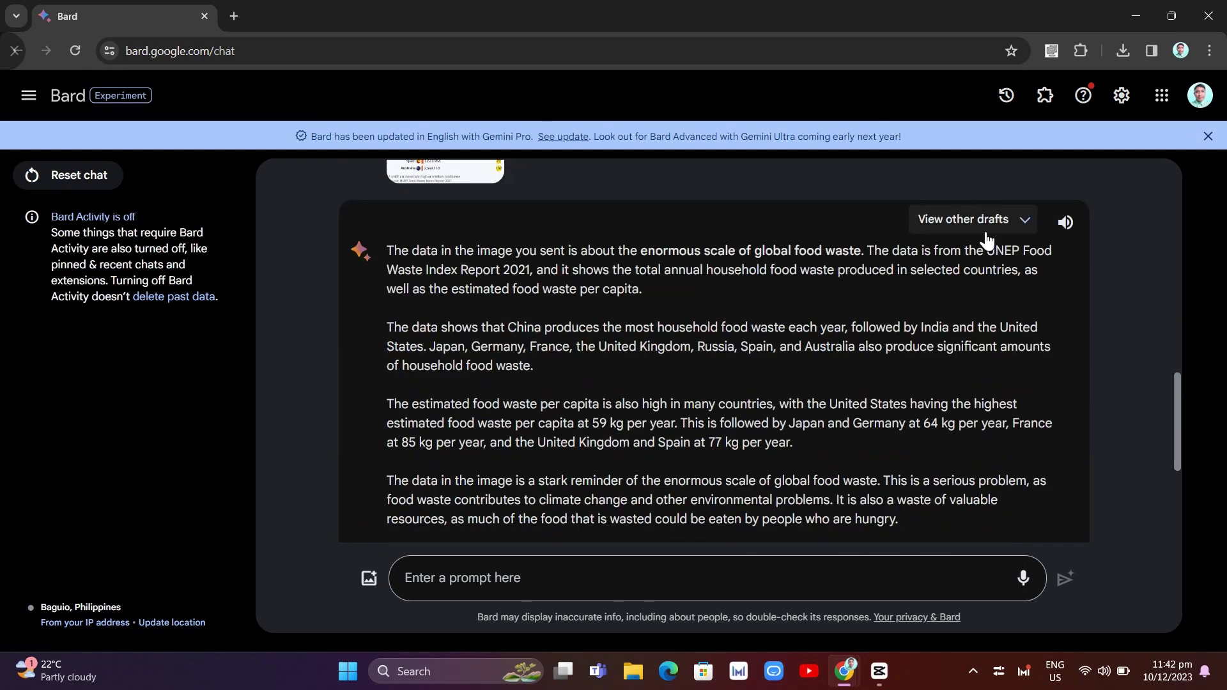
{"action": "left_click", "coordinate": [991, 224]}
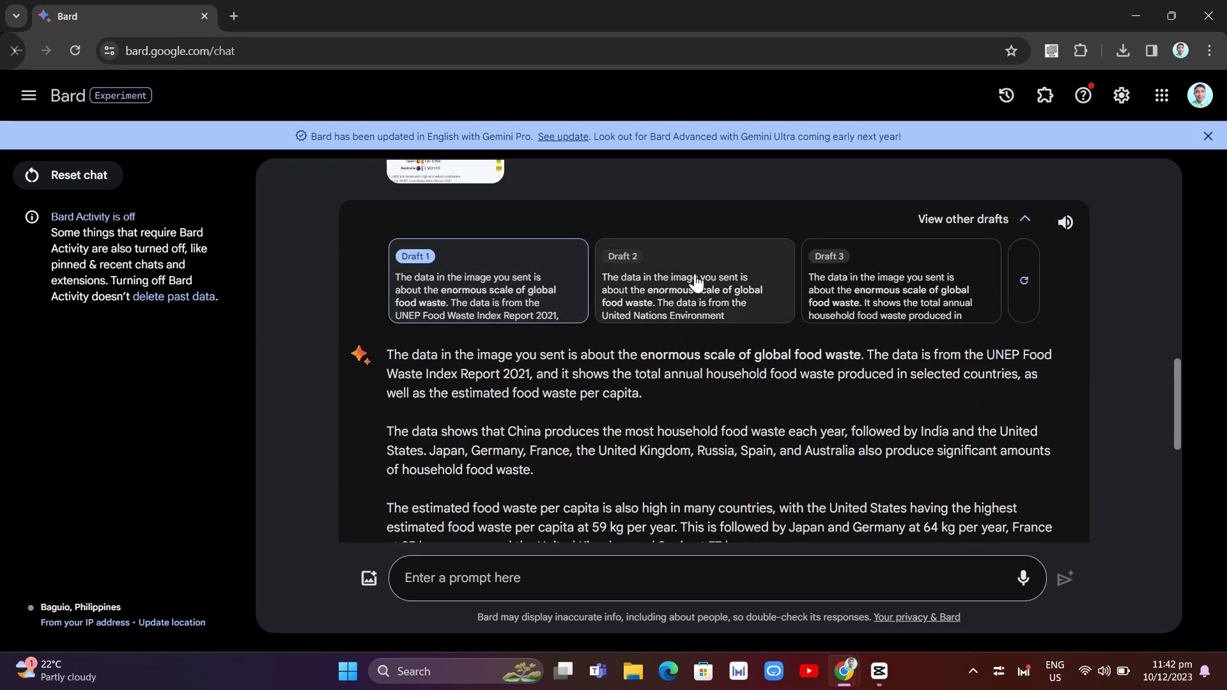
{"action": "left_click", "coordinate": [673, 292]}
{"action": "scroll", "coordinate": [697, 409], "scroll_direction": "down", "scroll_amount": 5}
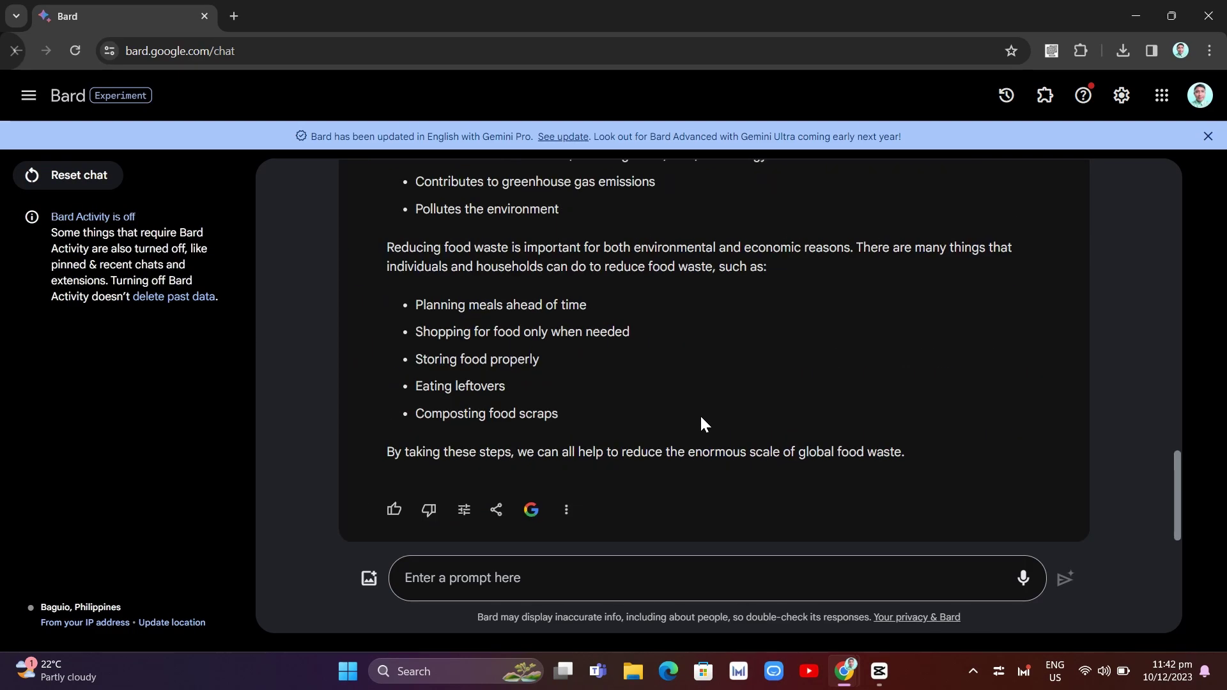
{"action": "scroll", "coordinate": [780, 307], "scroll_direction": "up", "scroll_amount": 10}
{"action": "scroll", "coordinate": [749, 361], "scroll_direction": "up", "scroll_amount": 2}
{"action": "scroll", "coordinate": [748, 360], "scroll_direction": "down", "scroll_amount": 7}
{"action": "scroll", "coordinate": [777, 339], "scroll_direction": "down", "scroll_amount": 5}
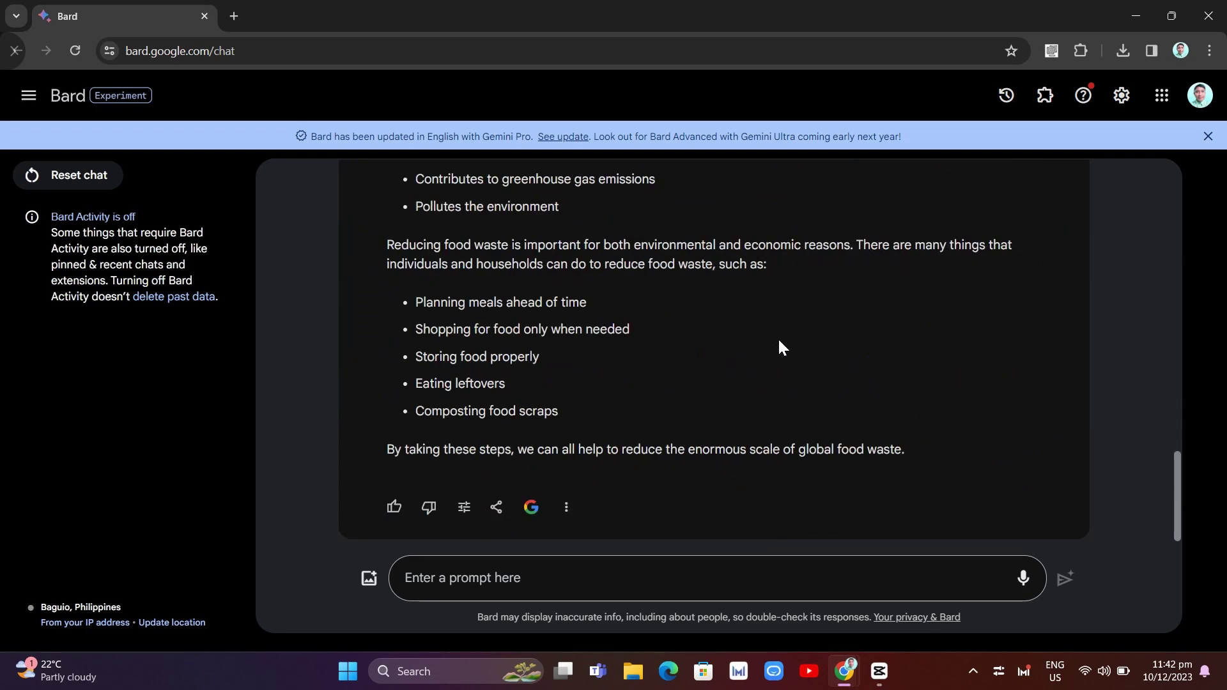
{"action": "scroll", "coordinate": [805, 326], "scroll_direction": "up", "scroll_amount": 5}
Step: Switch to Draft 3 and scroll to the end of the response
{"action": "left_click", "coordinate": [830, 310]}
{"action": "scroll", "coordinate": [735, 450], "scroll_direction": "down", "scroll_amount": 6}
{"action": "scroll", "coordinate": [712, 455], "scroll_direction": "up", "scroll_amount": 2}
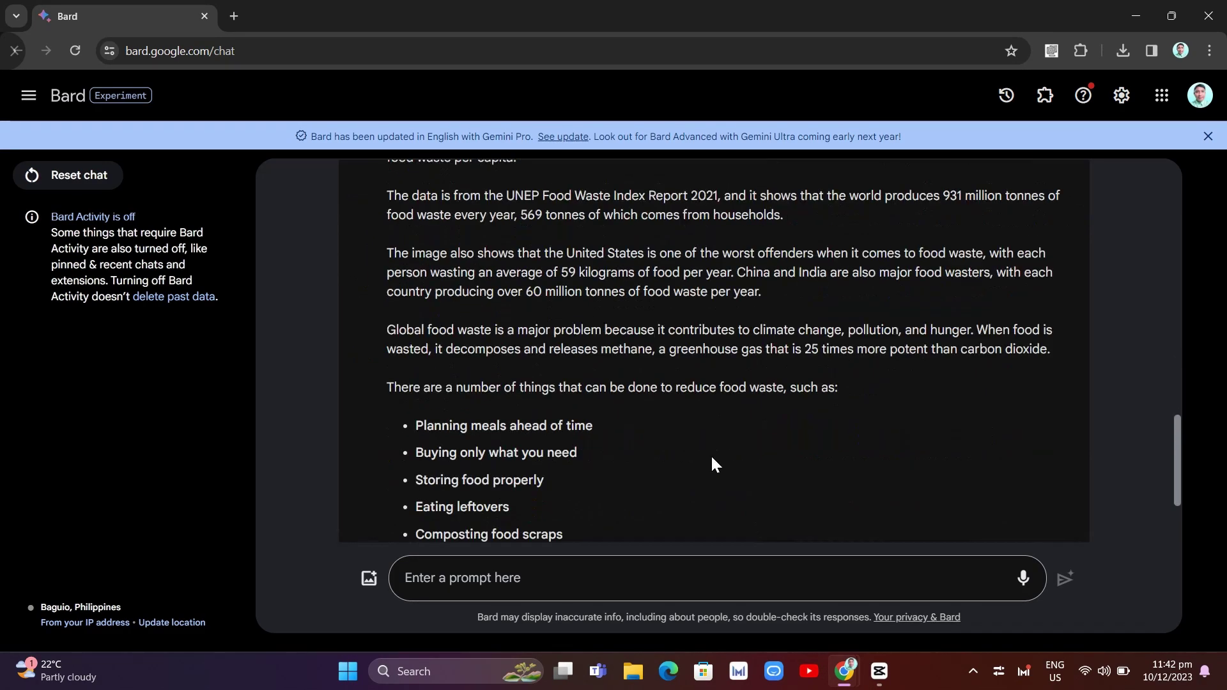
{"action": "scroll", "coordinate": [711, 455], "scroll_direction": "down", "scroll_amount": 2}
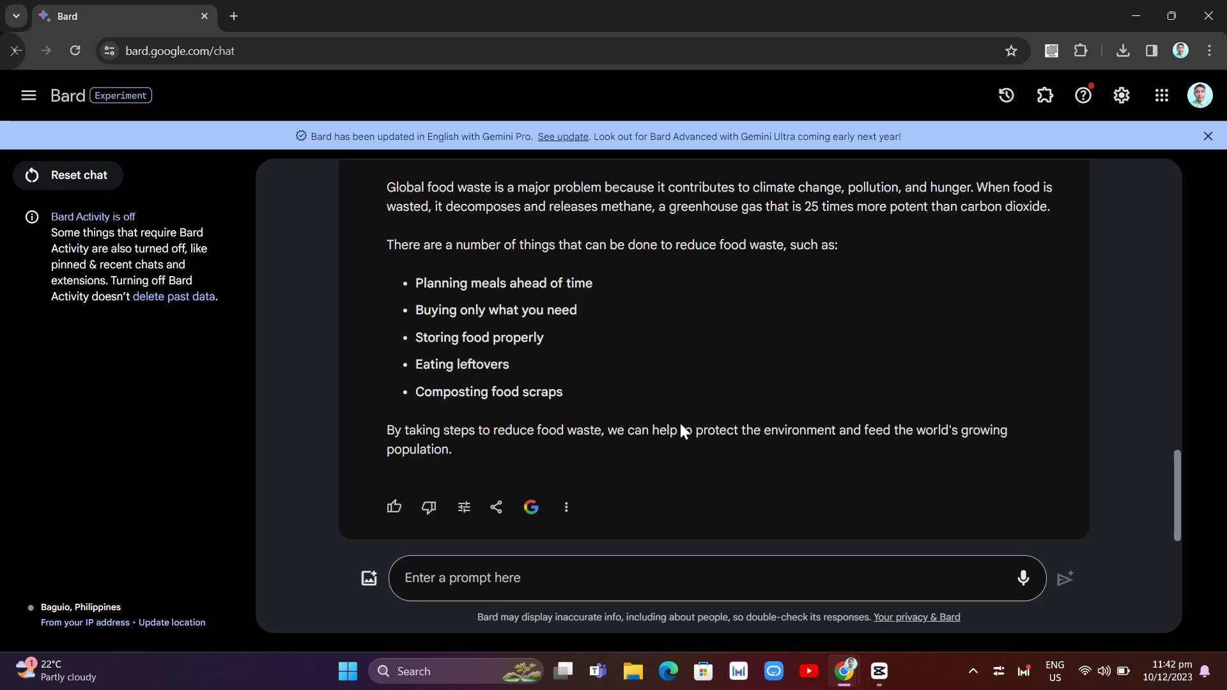
Step: Export the food waste answer to Google Docs and open the new 'what is the data about?' document
{"action": "left_click", "coordinate": [503, 515]}
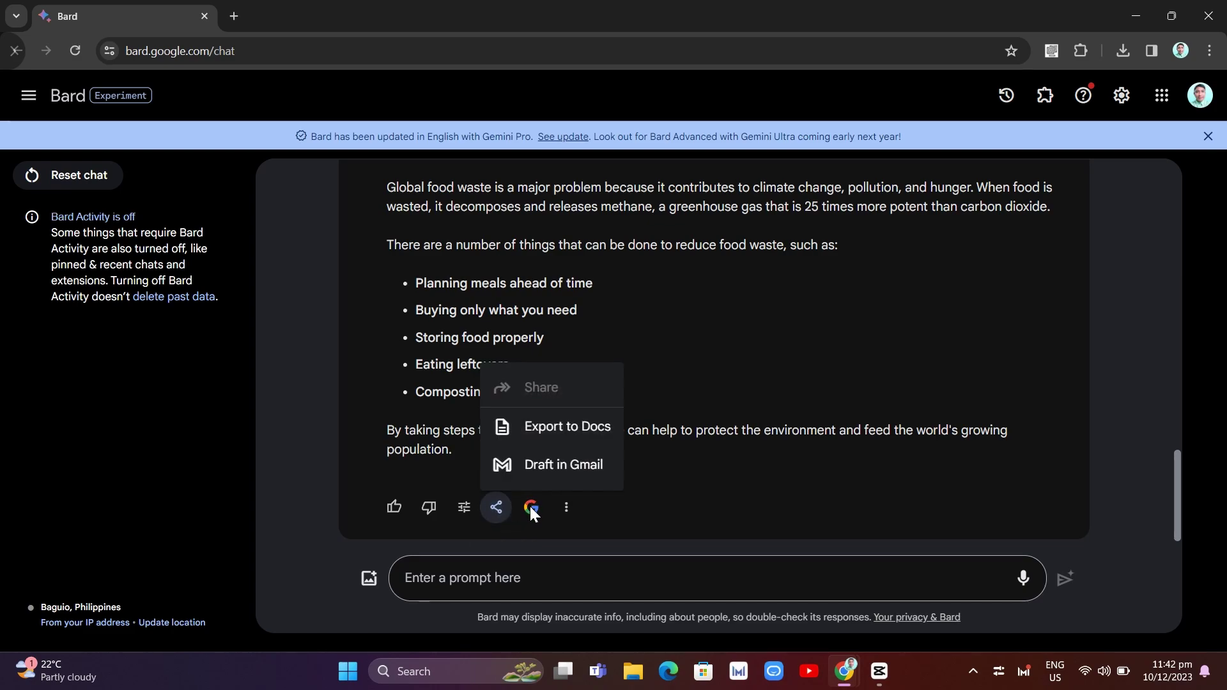
{"action": "left_click", "coordinate": [554, 426]}
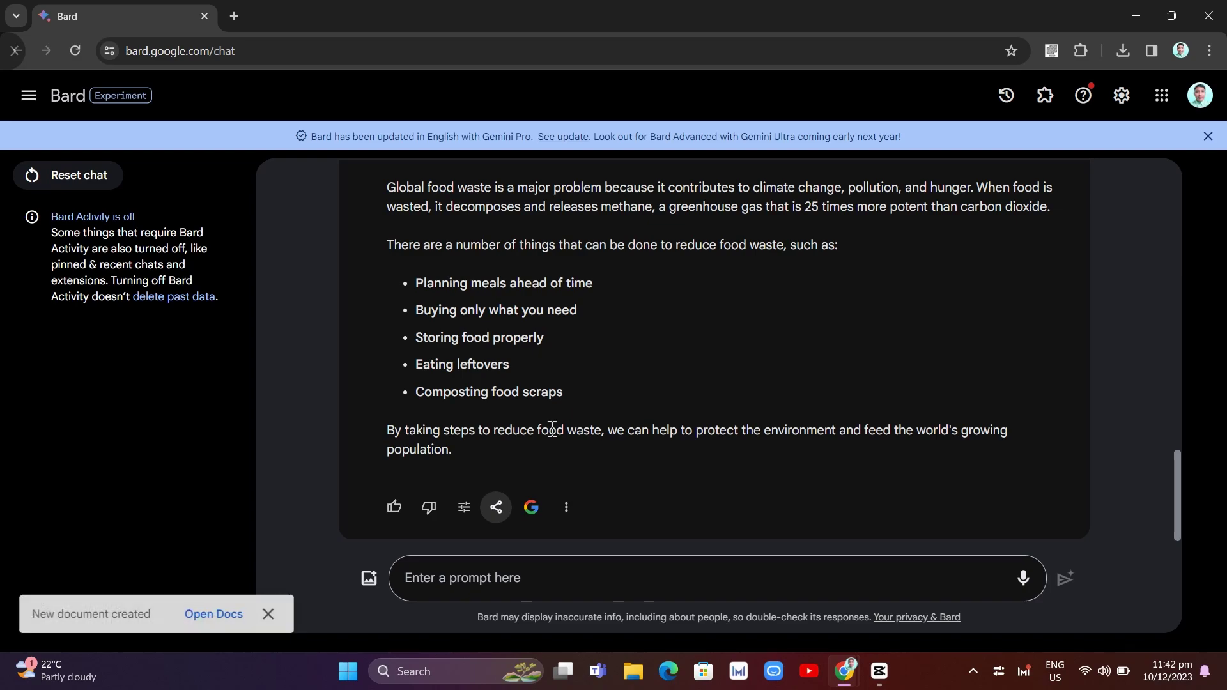
{"action": "left_click", "coordinate": [218, 617]}
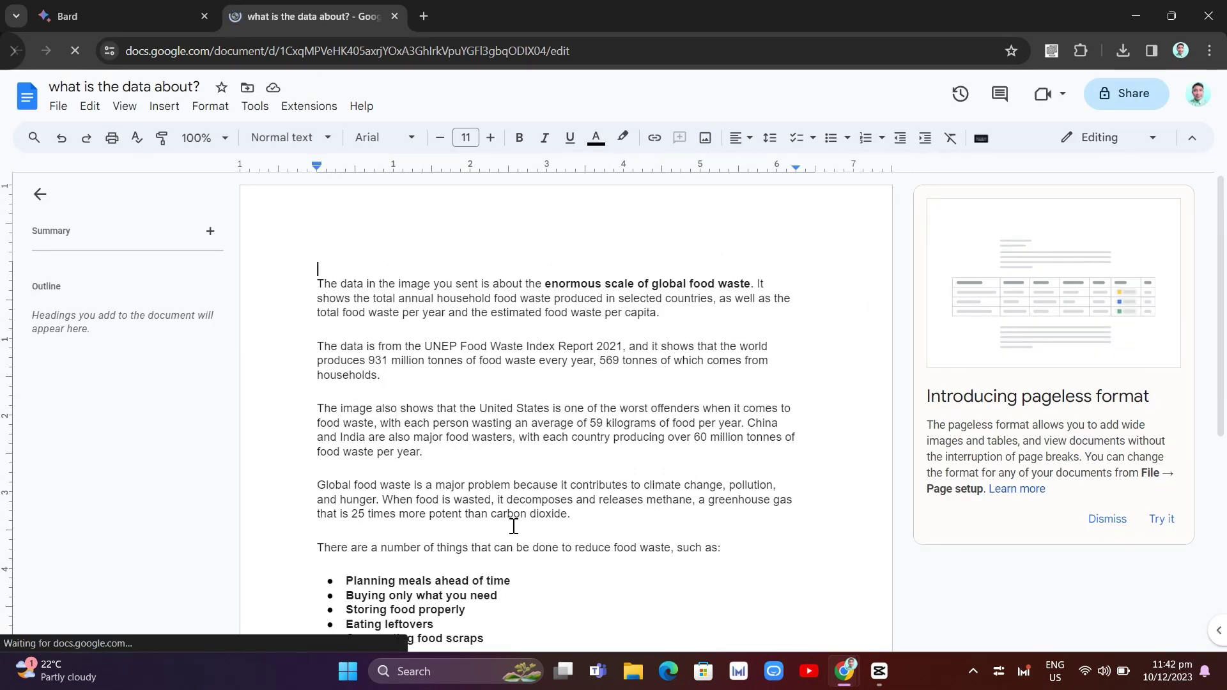
Step: Switch back to the Bard browser tab showing the food waste chat
{"action": "left_click", "coordinate": [109, 6]}
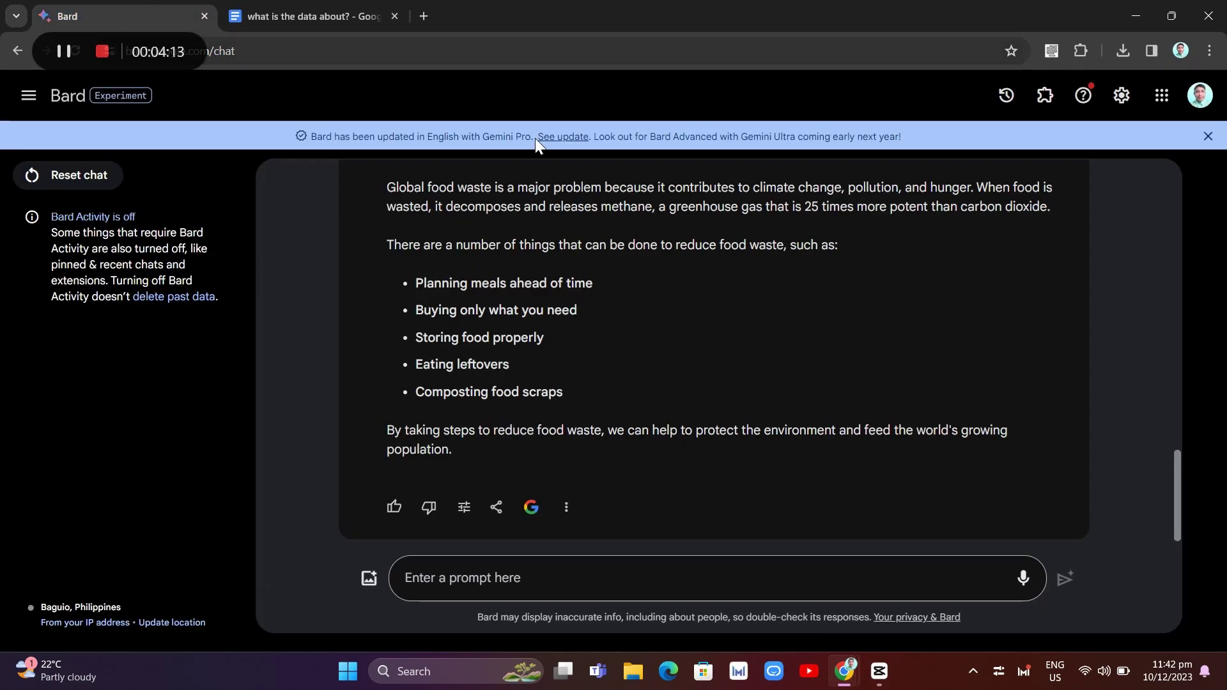